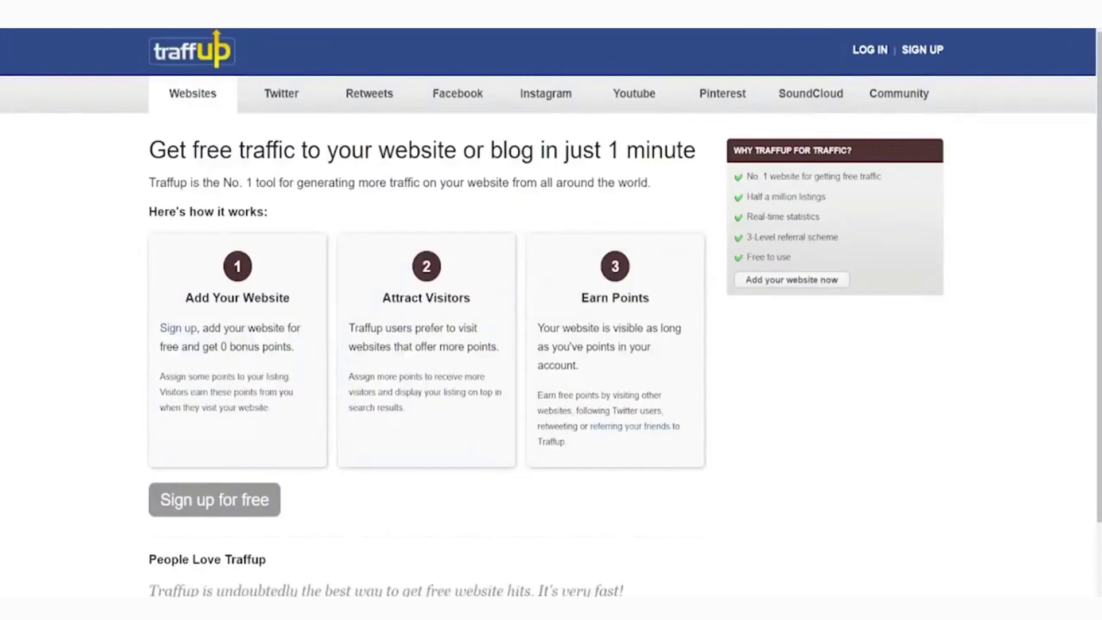
# - Read Traffup's free-traffic heading, intro text and list of reasons to use it
pyautogui.moveTo(149, 149); pyautogui.dragTo(697, 152)
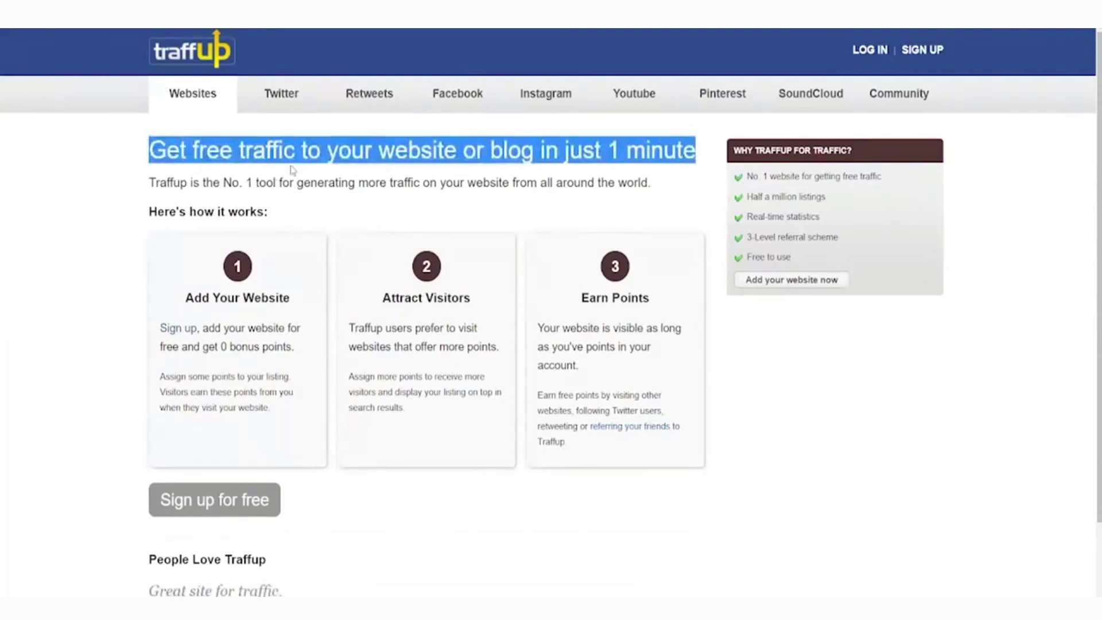
pyautogui.click(117, 234)
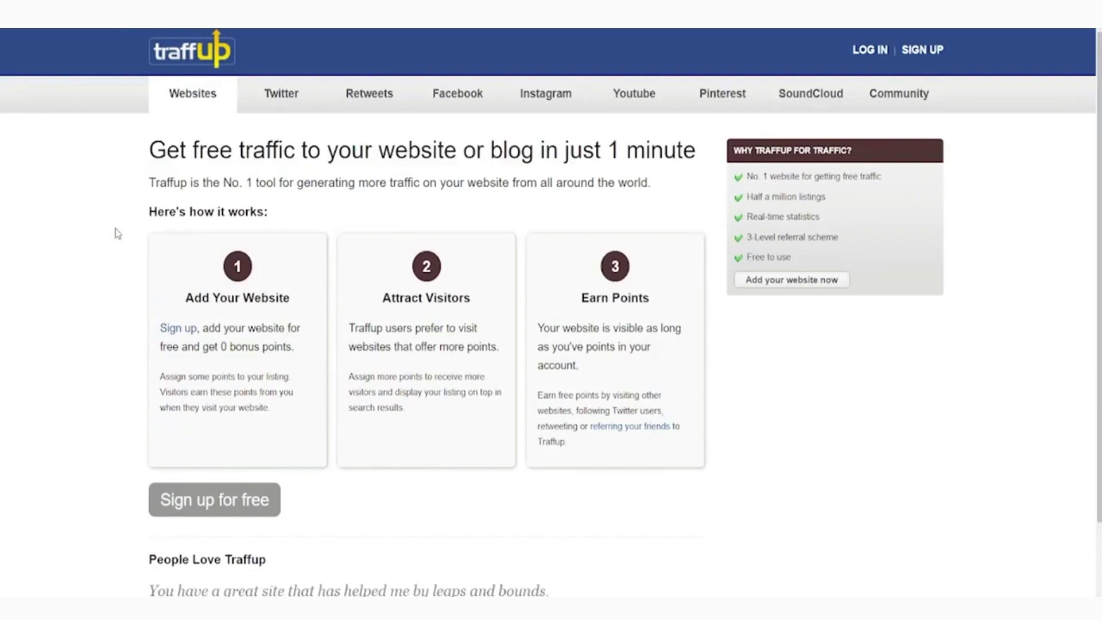
pyautogui.moveTo(150, 182); pyautogui.dragTo(663, 199)
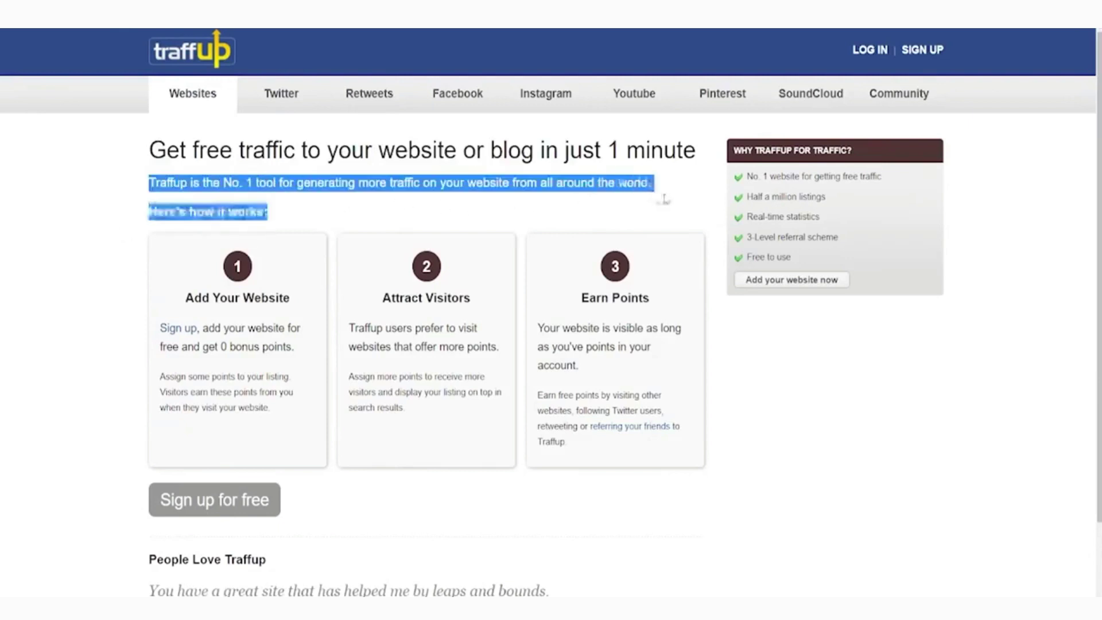
pyautogui.click(366, 209)
pyautogui.scroll(-2, 321, 287)
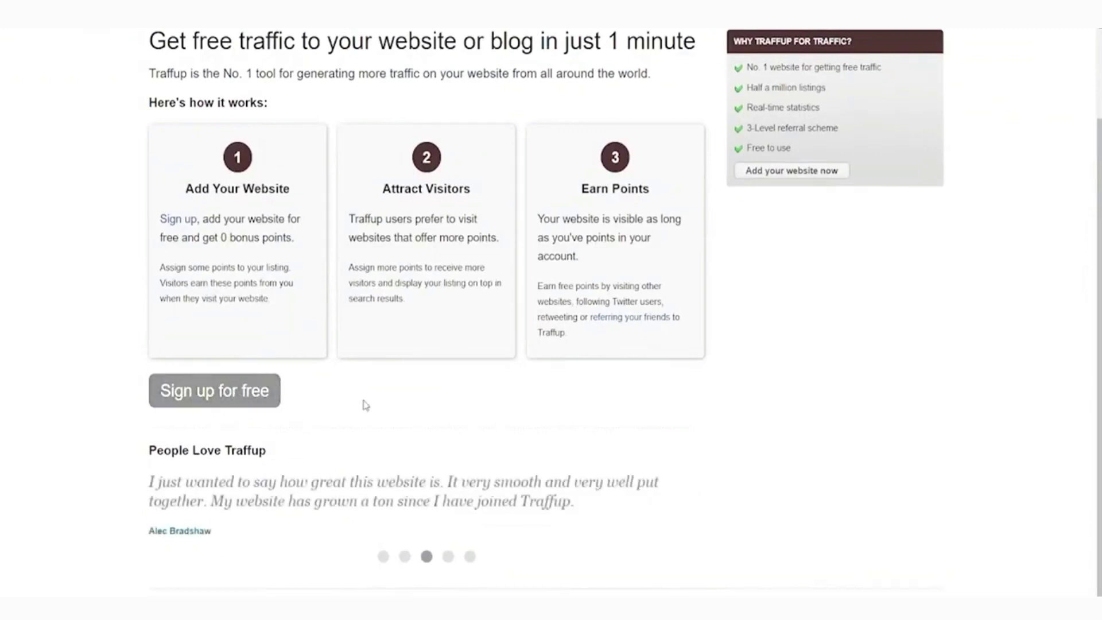
pyautogui.scroll(2, 362, 404)
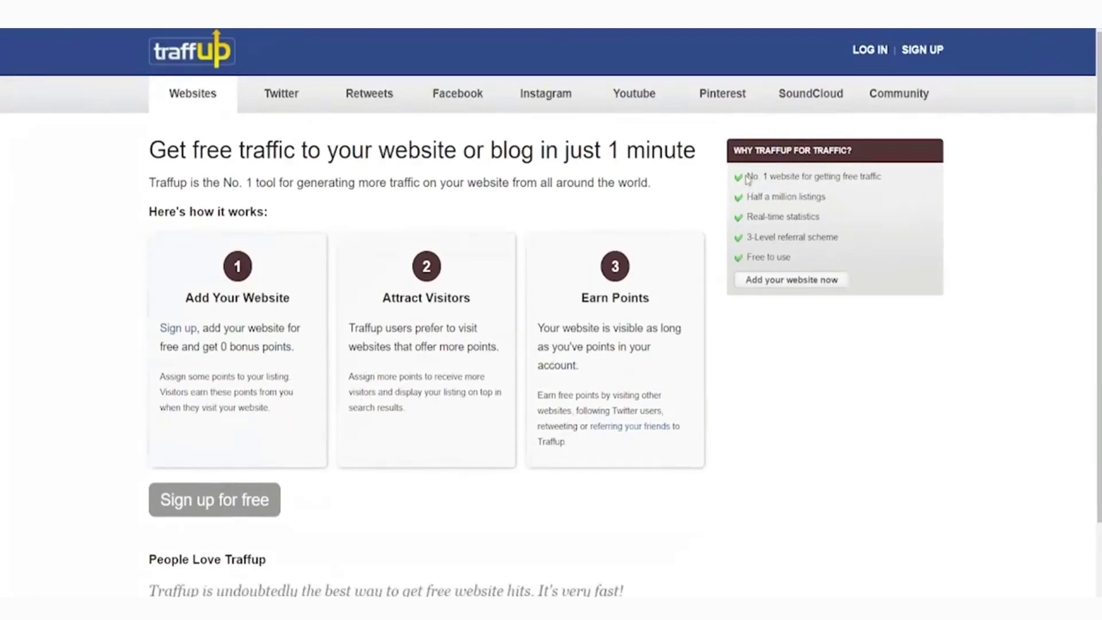
pyautogui.moveTo(746, 176); pyautogui.dragTo(859, 267)
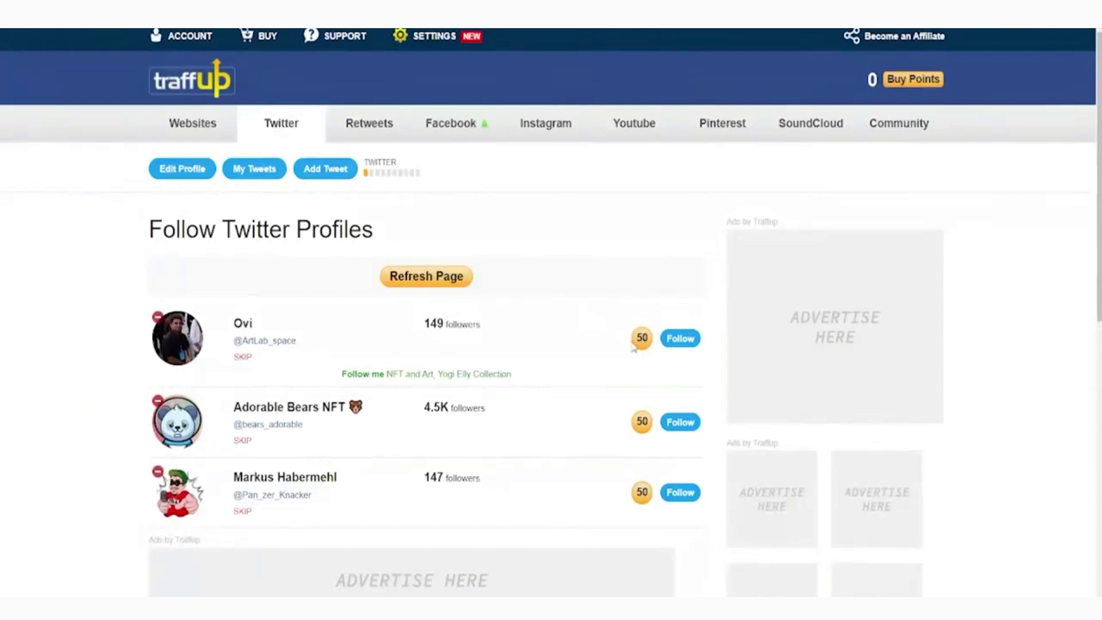
# - Follow the first listed Twitter profile for 50 points and review the buy-more-points option
pyautogui.scroll(-1, 248, 187)
pyautogui.scroll(1, 248, 186)
pyautogui.click(681, 340)
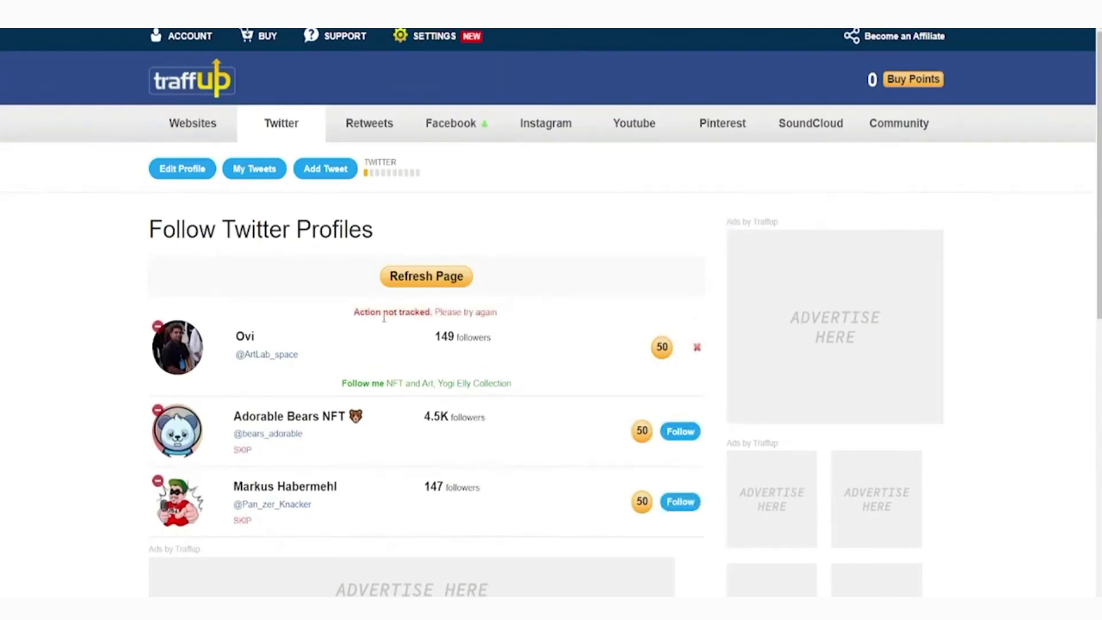
pyautogui.scroll(-4, 384, 317)
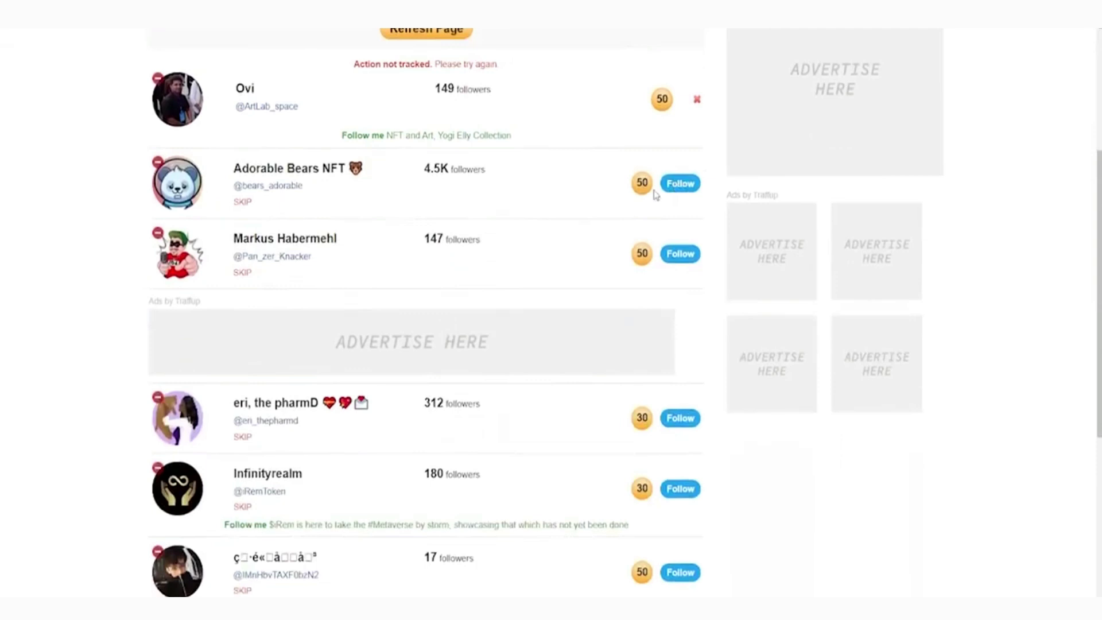
pyautogui.scroll(4, 552, 204)
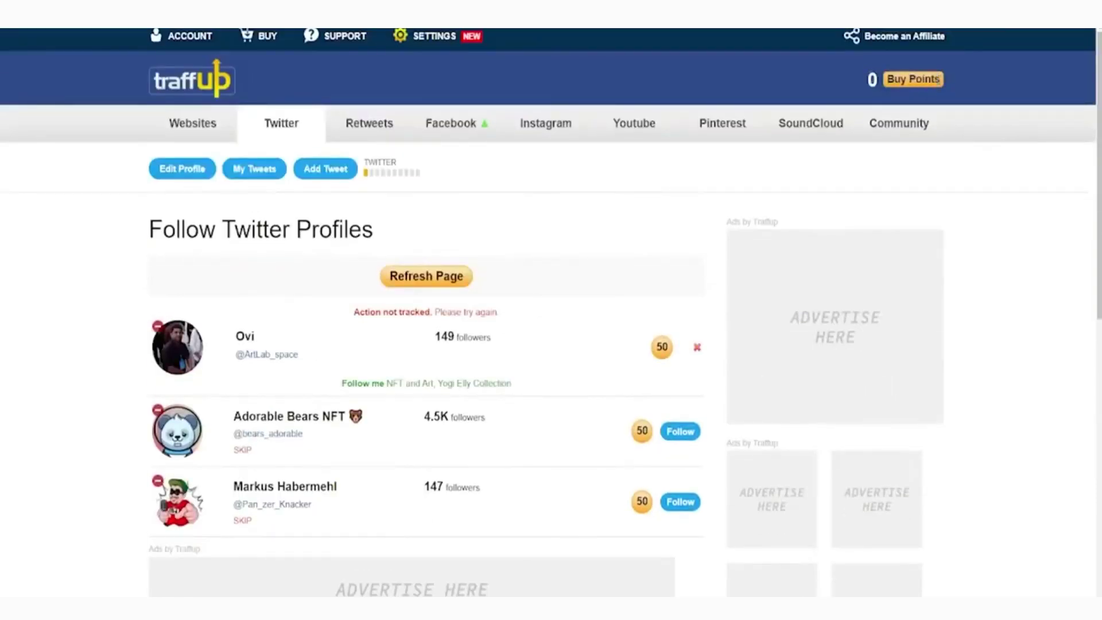
pyautogui.moveTo(941, 79); pyautogui.dragTo(846, 81)
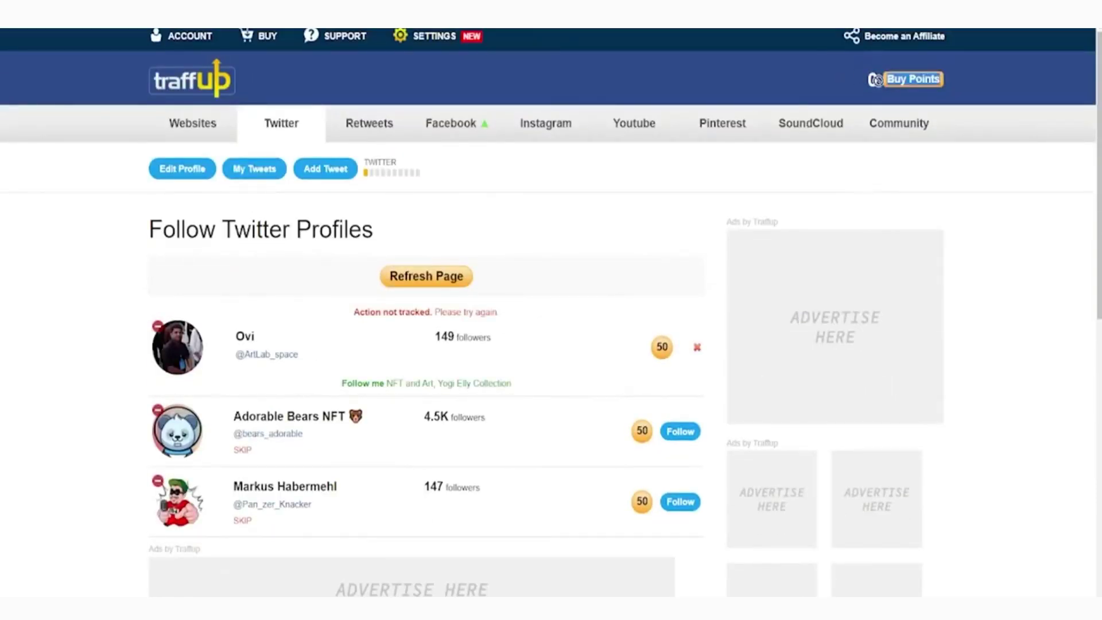
pyautogui.click(894, 178)
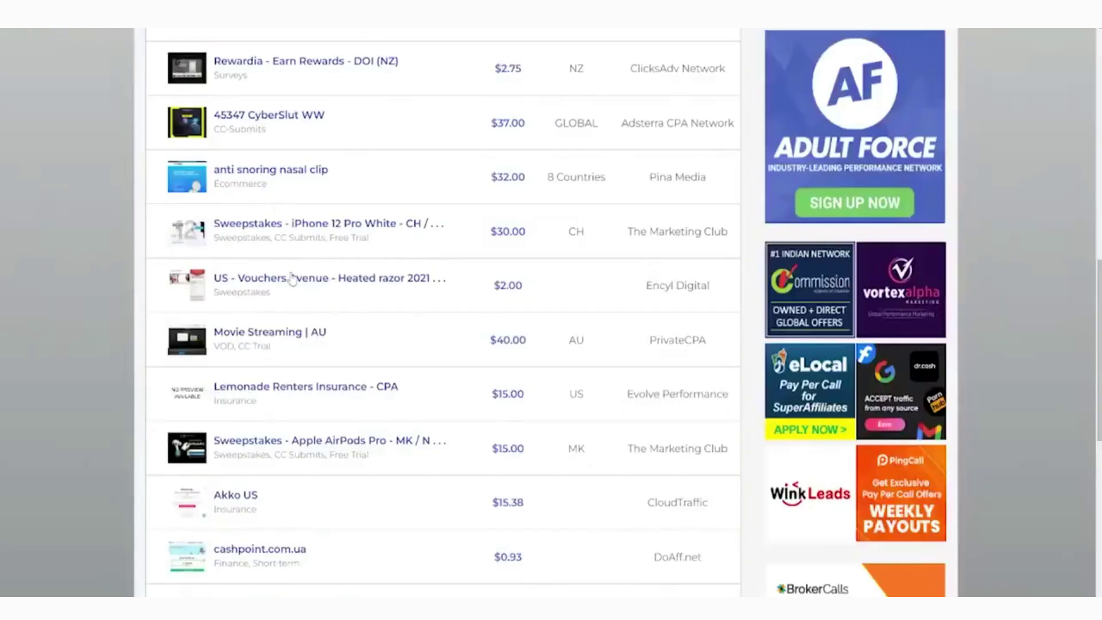
# - Browse the OfferVault offers table, noting the top offer's $600.00 payout
pyautogui.scroll(-5, 288, 281)
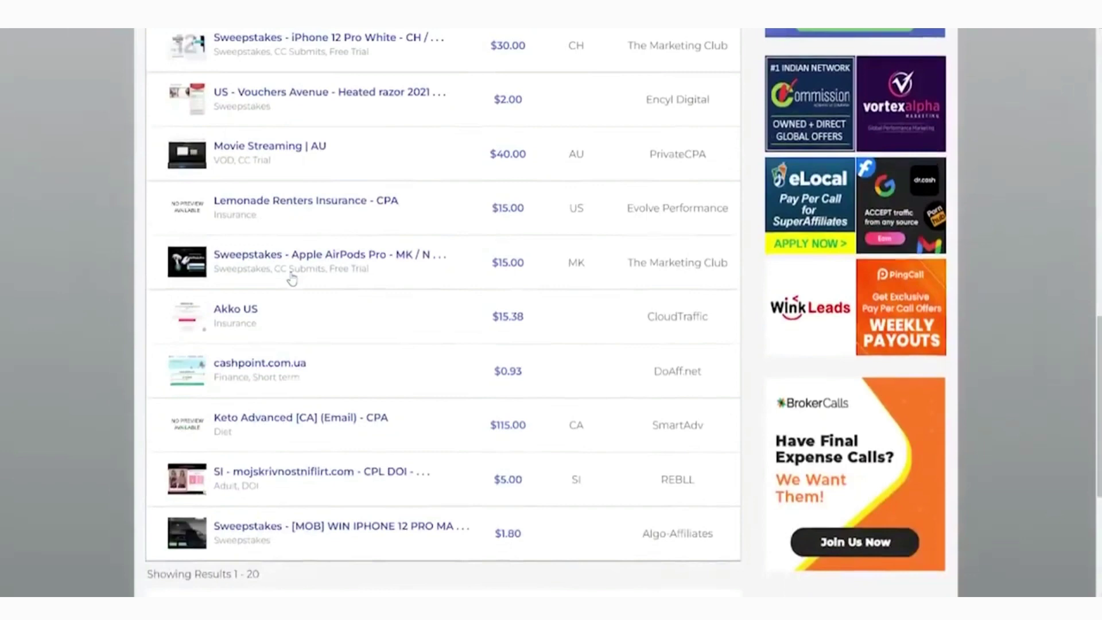
pyautogui.scroll(10, 292, 280)
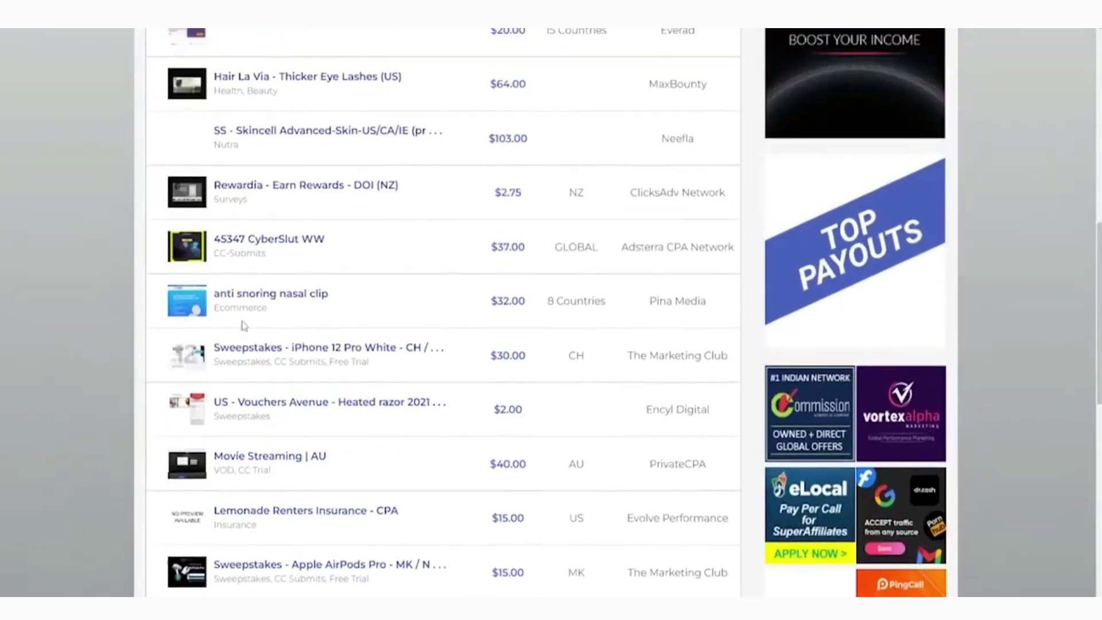
pyautogui.scroll(5, 243, 326)
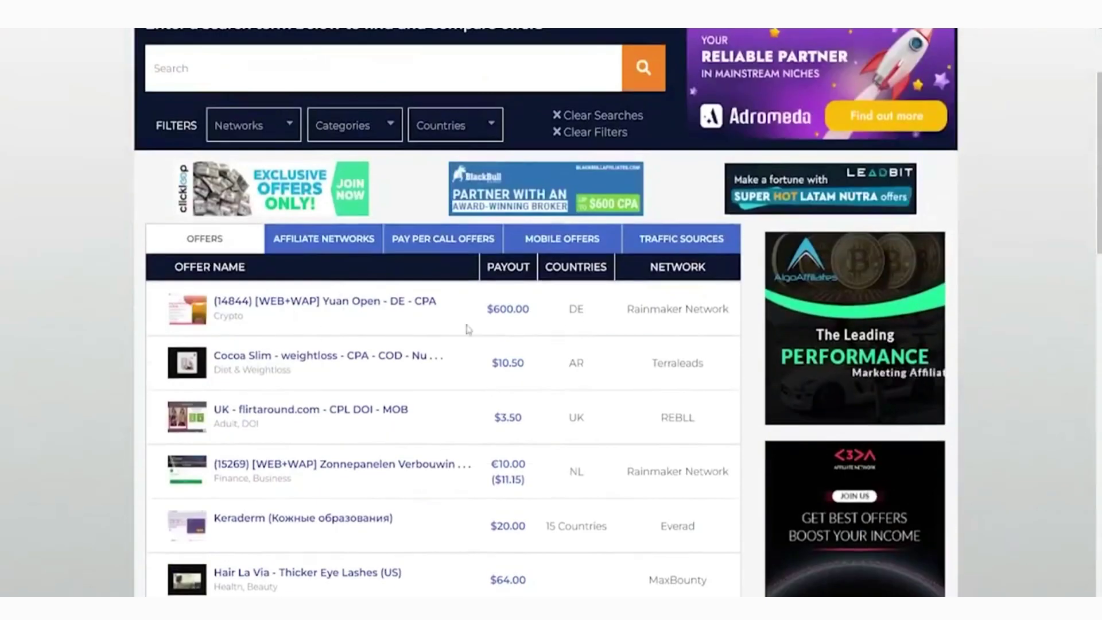
pyautogui.moveTo(487, 310); pyautogui.dragTo(533, 310)
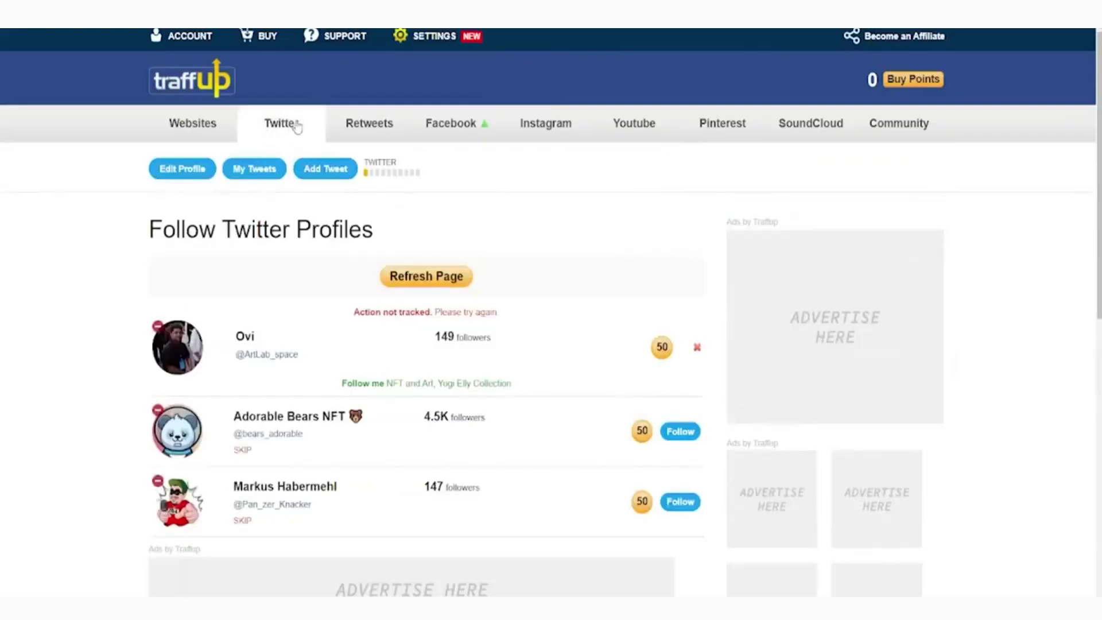
# - Go to Retweets > Add Tweet and put the cursor in the tweet URL field
pyautogui.click(321, 168)
pyautogui.click(326, 168)
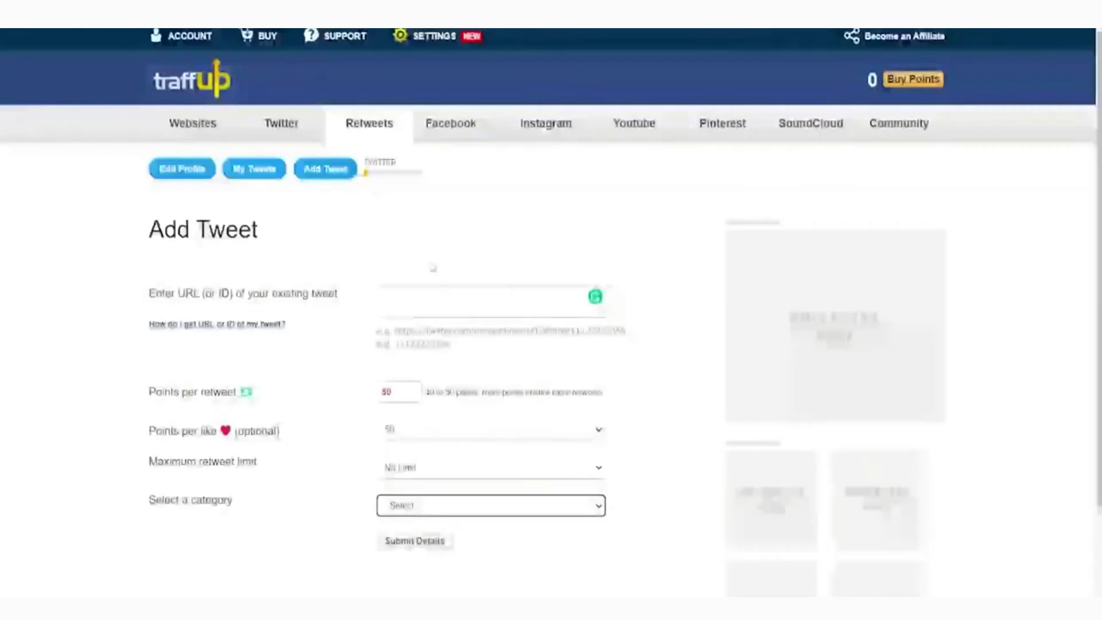
pyautogui.click(442, 302)
# - Paste the XBOX giveaway tweet ID, keep 50 points per retweet, and choose category Technology
pyautogui.hotkey('ctrl', 'v')
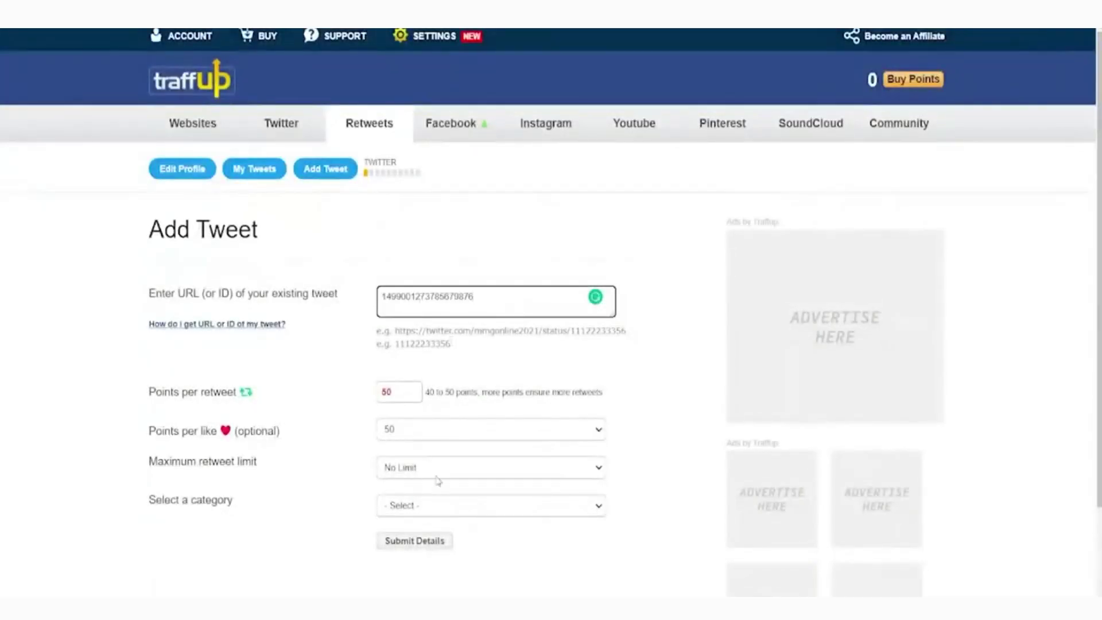
pyautogui.moveTo(400, 394); pyautogui.dragTo(360, 395)
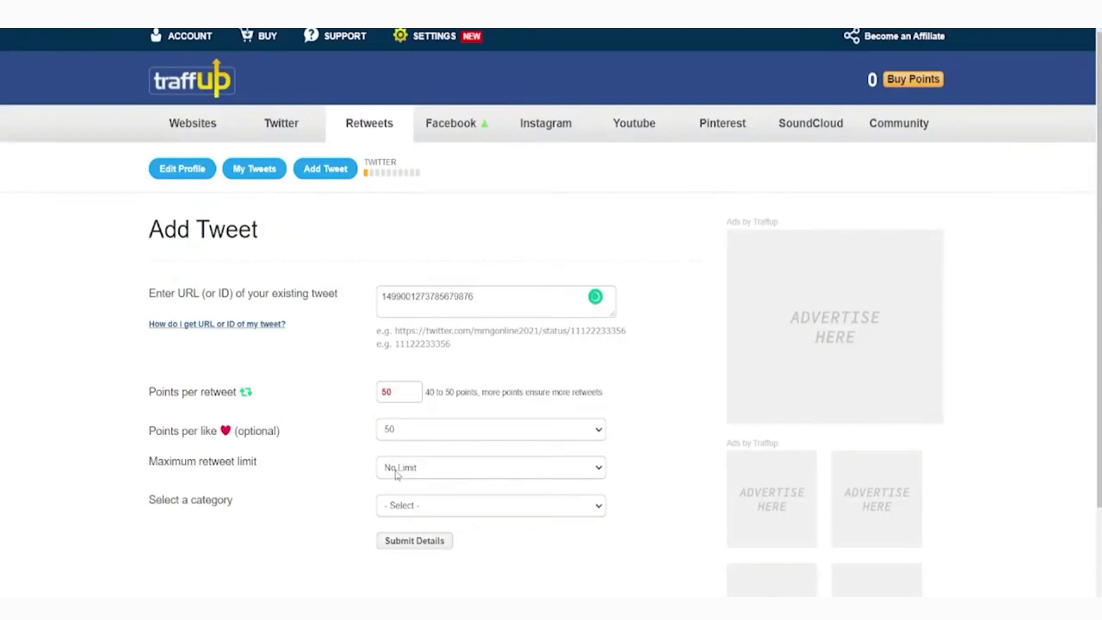
pyautogui.click(433, 505)
pyautogui.click(423, 477)
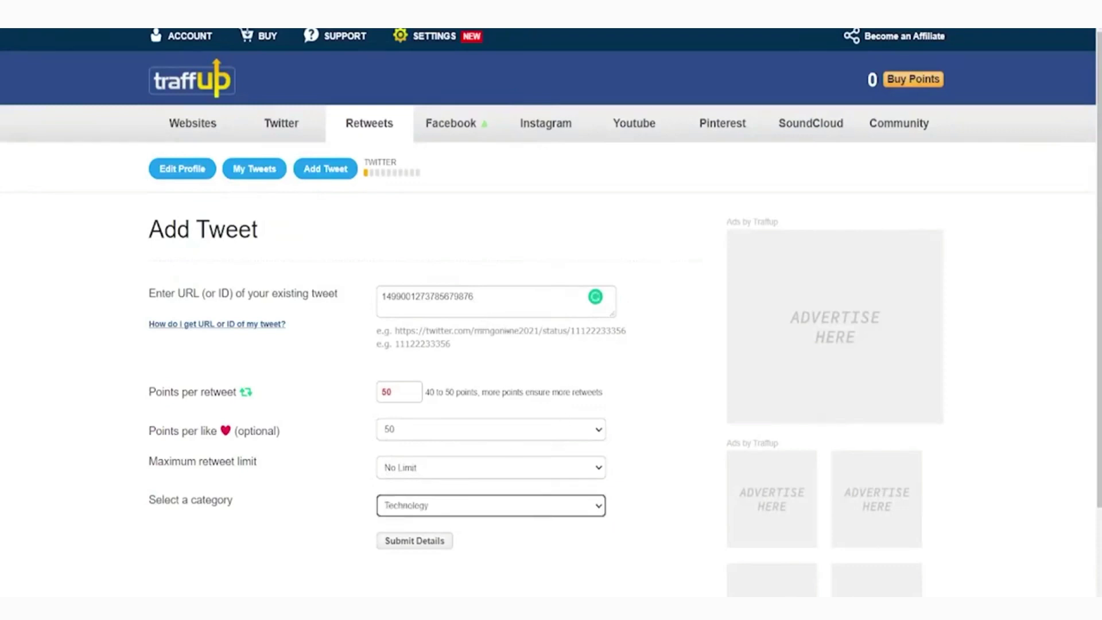
pyautogui.moveTo(474, 296); pyautogui.dragTo(374, 305)
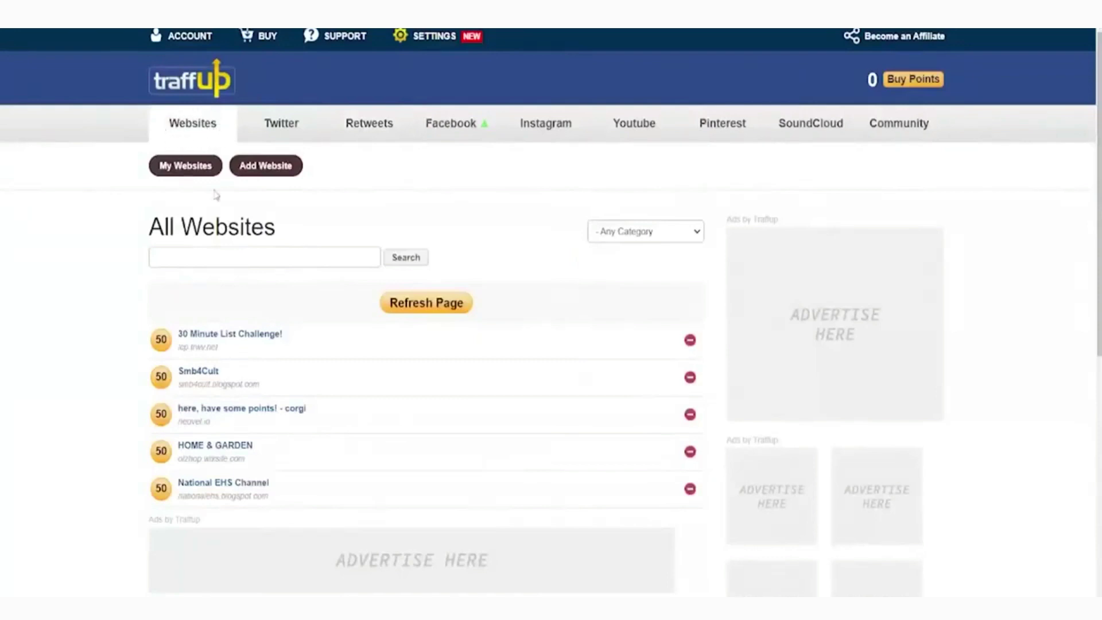
pyautogui.scroll(-2, 241, 219)
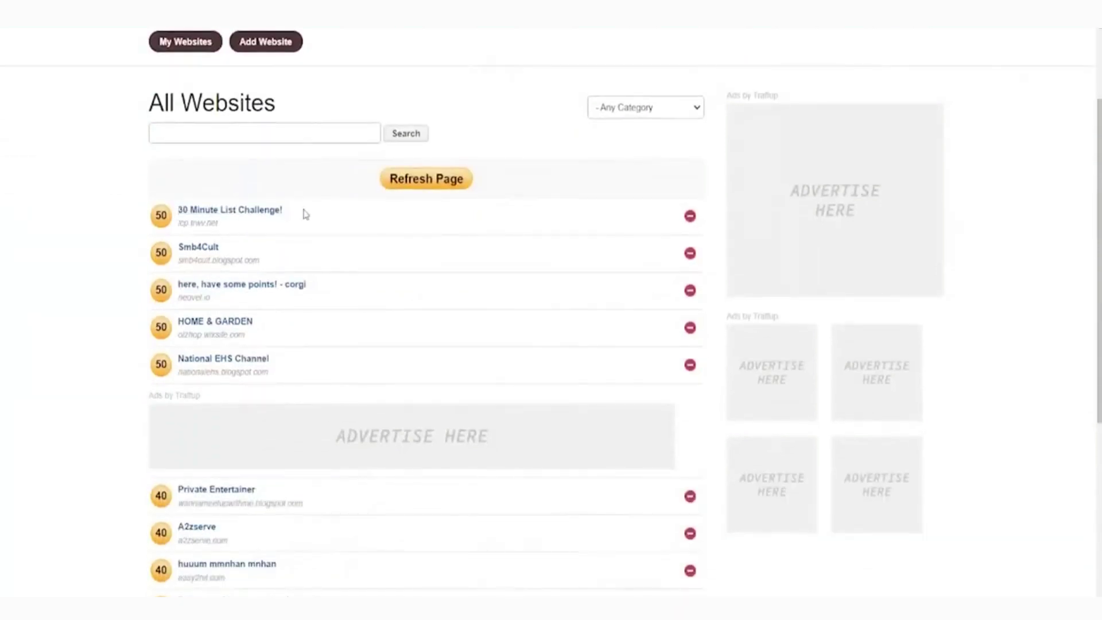
pyautogui.moveTo(304, 212); pyautogui.dragTo(178, 210)
pyautogui.moveTo(247, 248); pyautogui.dragTo(175, 247)
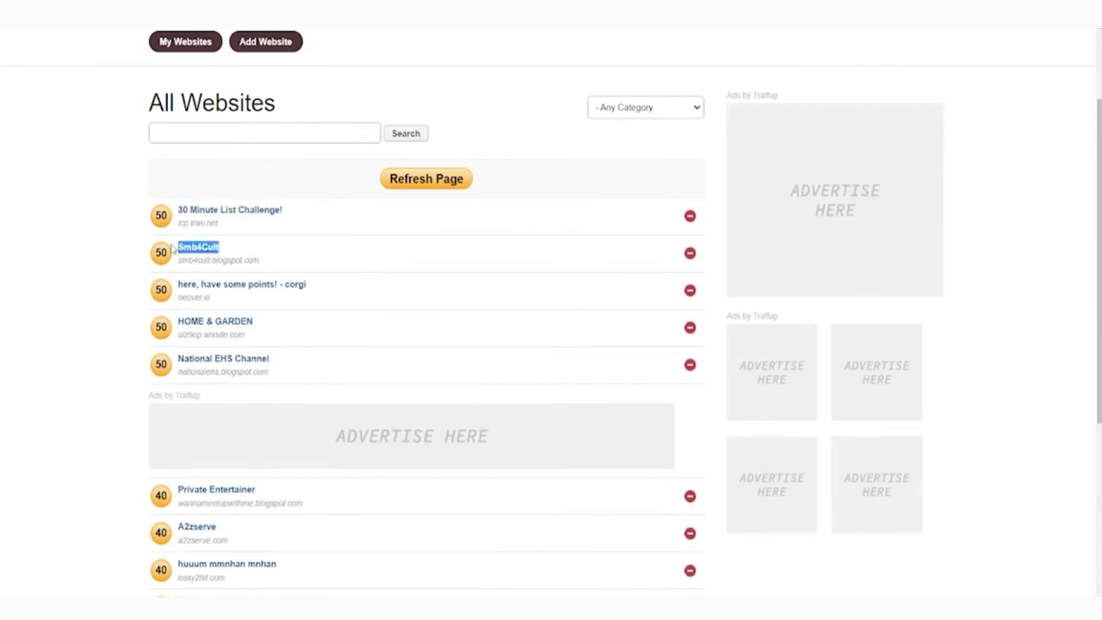
pyautogui.moveTo(320, 287); pyautogui.dragTo(179, 294)
pyautogui.scroll(-3, 224, 298)
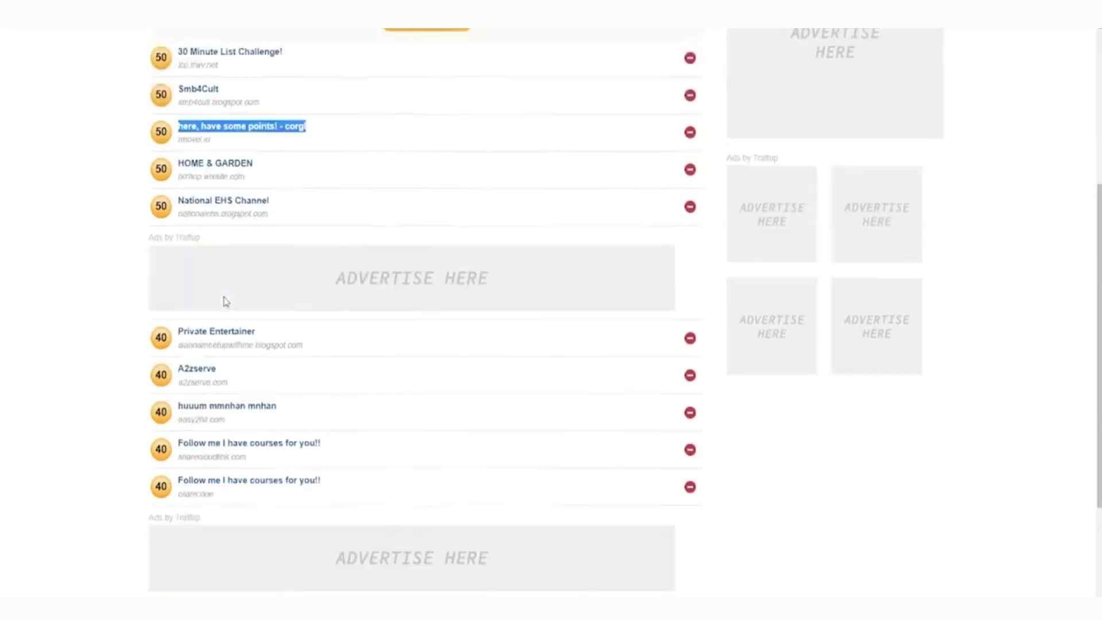
pyautogui.moveTo(281, 145); pyautogui.dragTo(168, 144)
pyautogui.moveTo(290, 172); pyautogui.dragTo(179, 168)
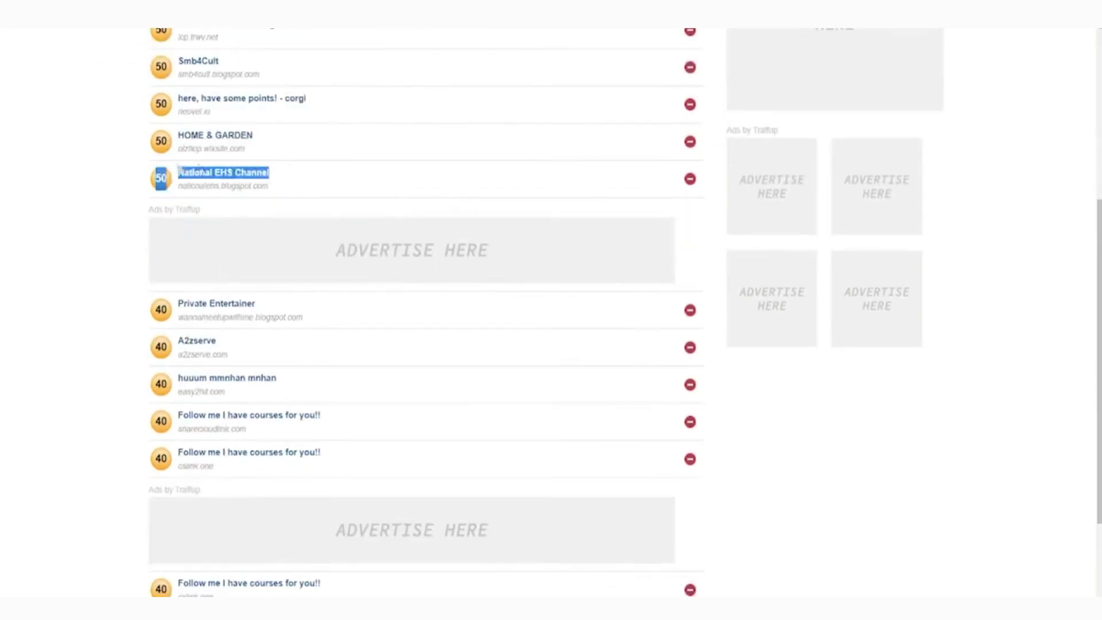
pyautogui.moveTo(265, 304); pyautogui.dragTo(179, 305)
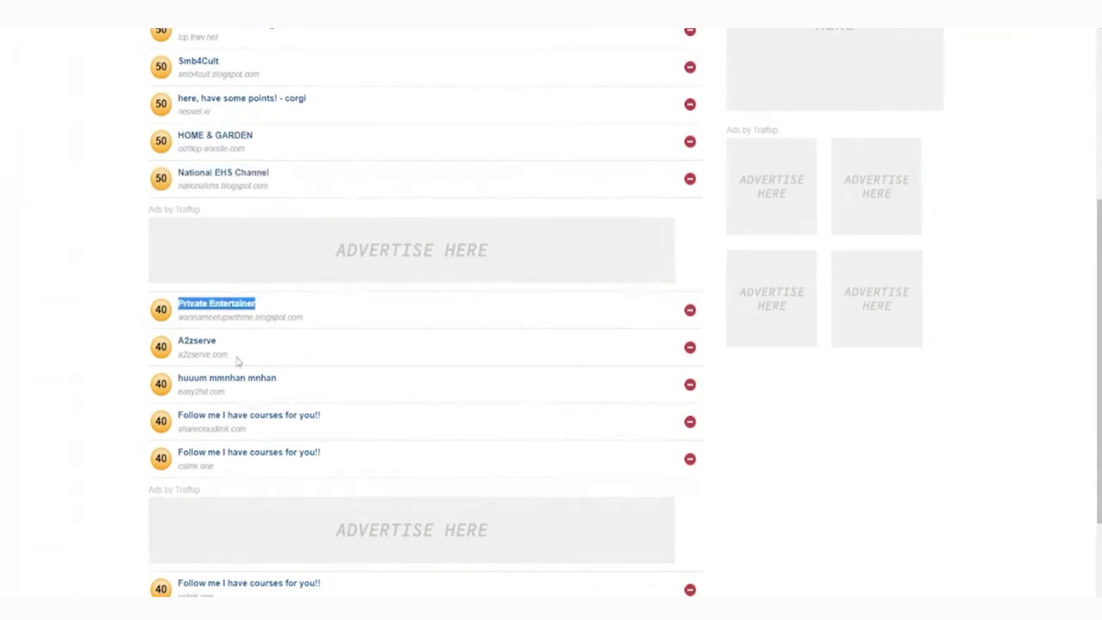
pyautogui.moveTo(238, 343); pyautogui.dragTo(163, 339)
pyautogui.scroll(-2, 293, 391)
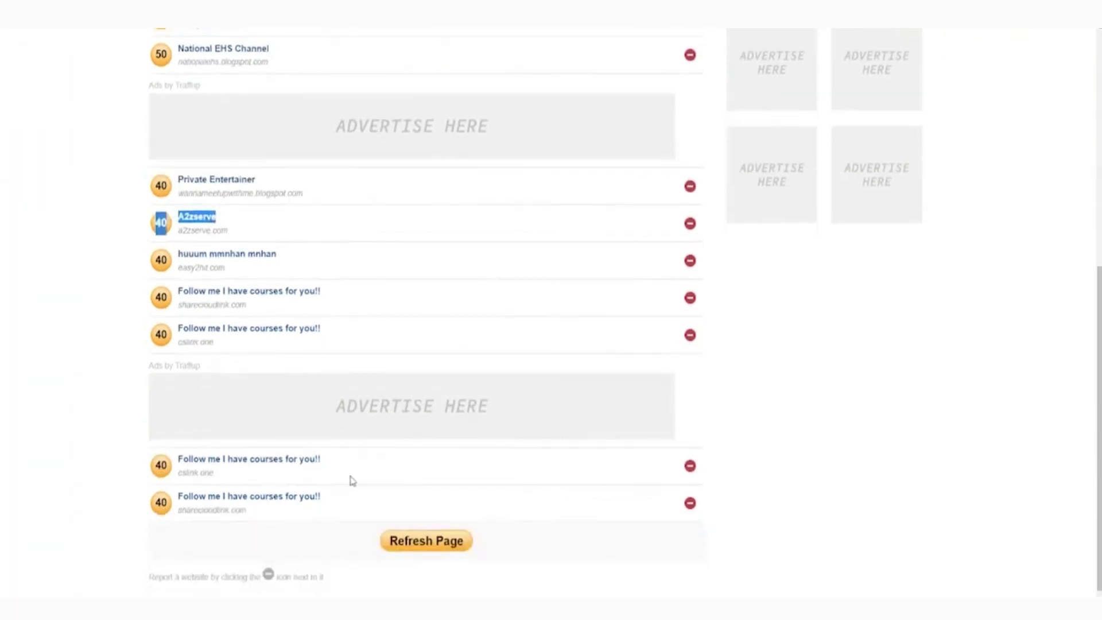
pyautogui.moveTo(321, 459); pyautogui.dragTo(181, 462)
pyautogui.moveTo(339, 497); pyautogui.dragTo(183, 494)
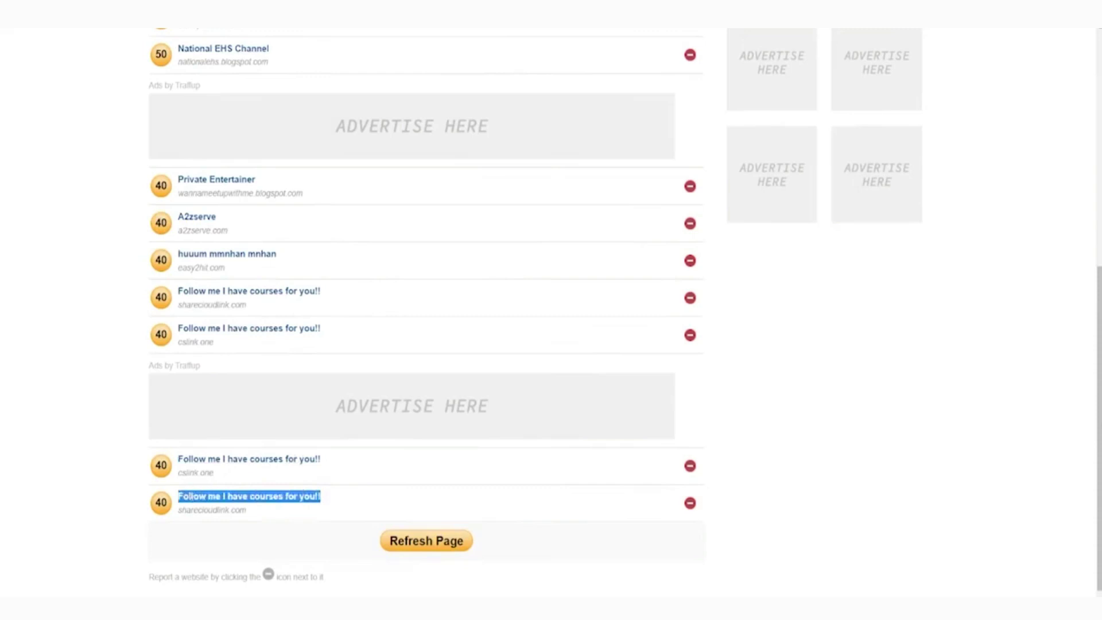